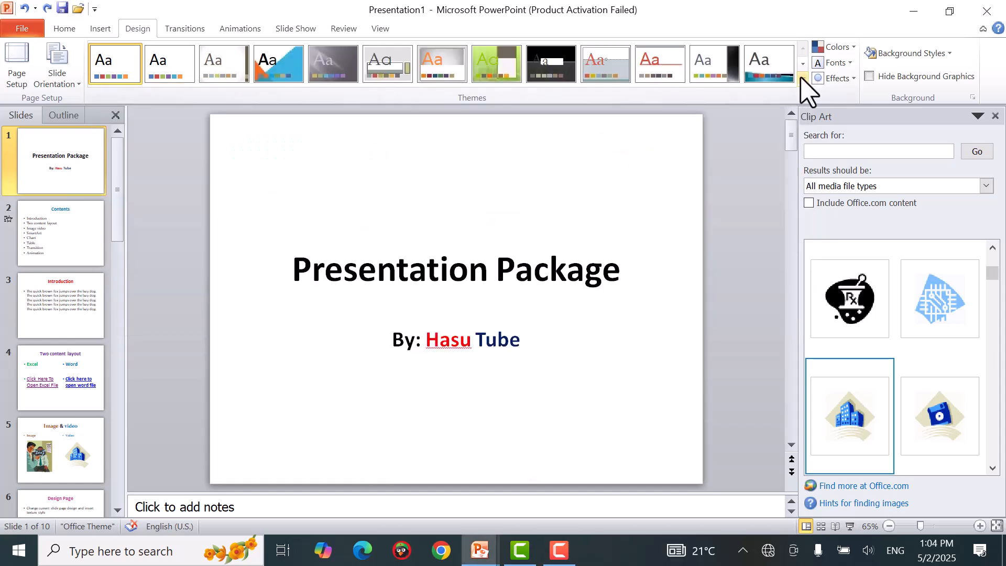
Step: Apply the built-in Pushpin theme to the presentation
{"action": "left_click", "coordinate": [803, 78]}
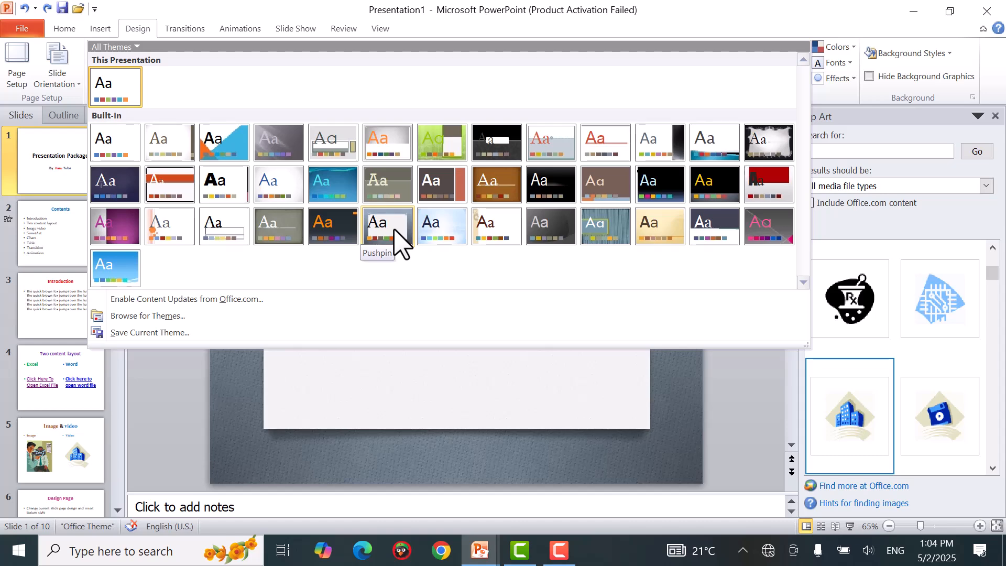
{"action": "left_click", "coordinate": [394, 235]}
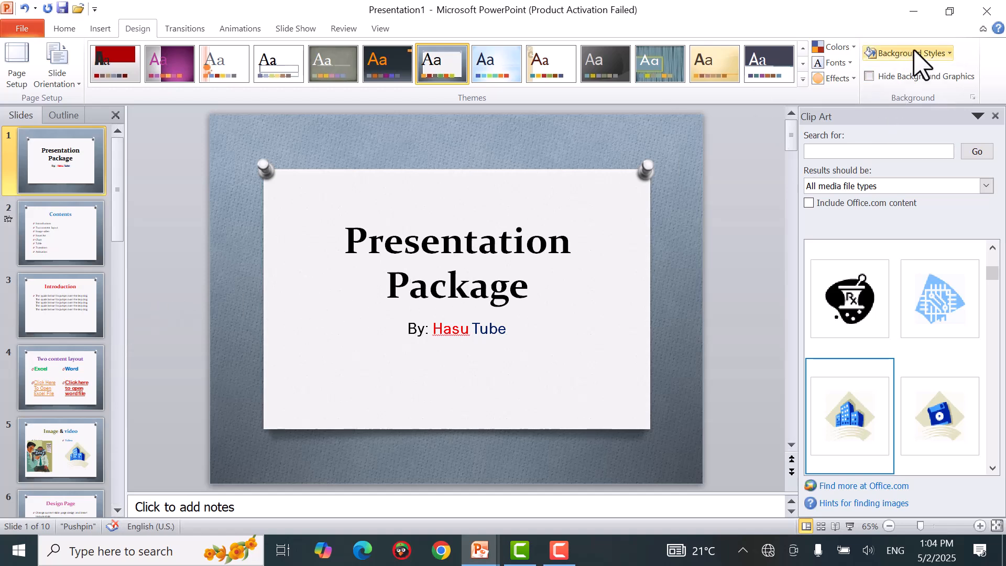
Step: Format the background with a texture fill, trying cork before choosing brown wood grain, and apply it to all slides
{"action": "left_click", "coordinate": [942, 54]}
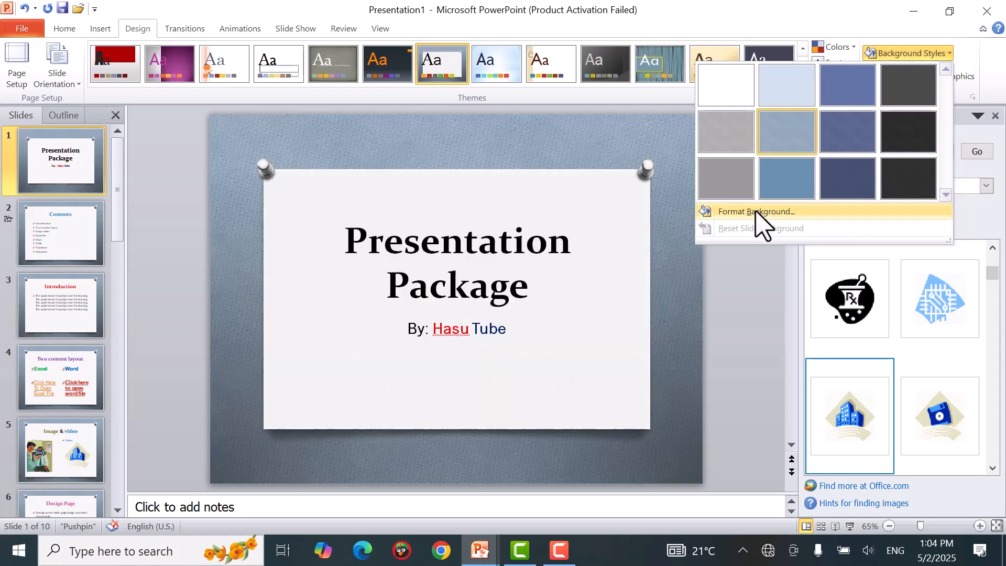
{"action": "left_click", "coordinate": [756, 211]}
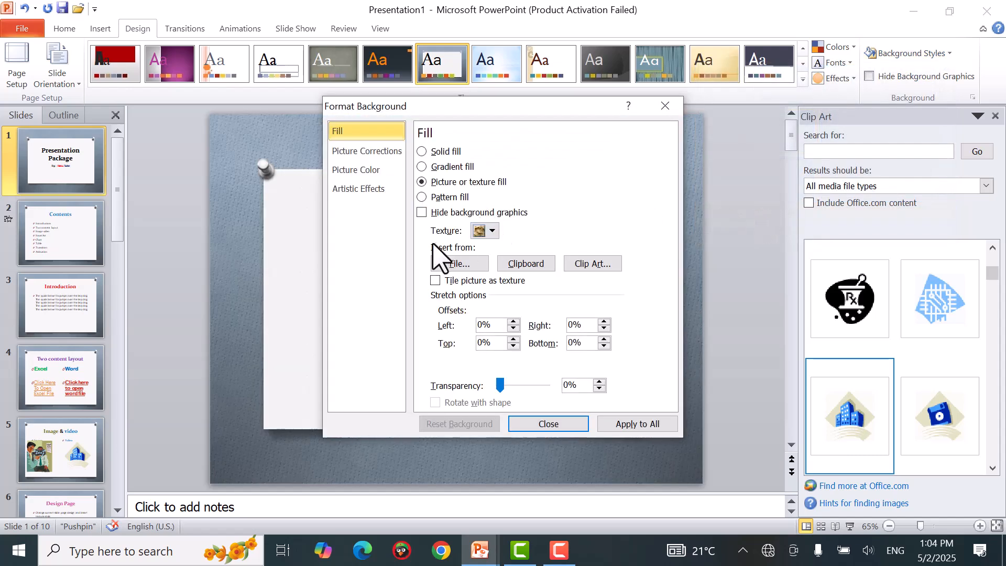
{"action": "left_click", "coordinate": [492, 231]}
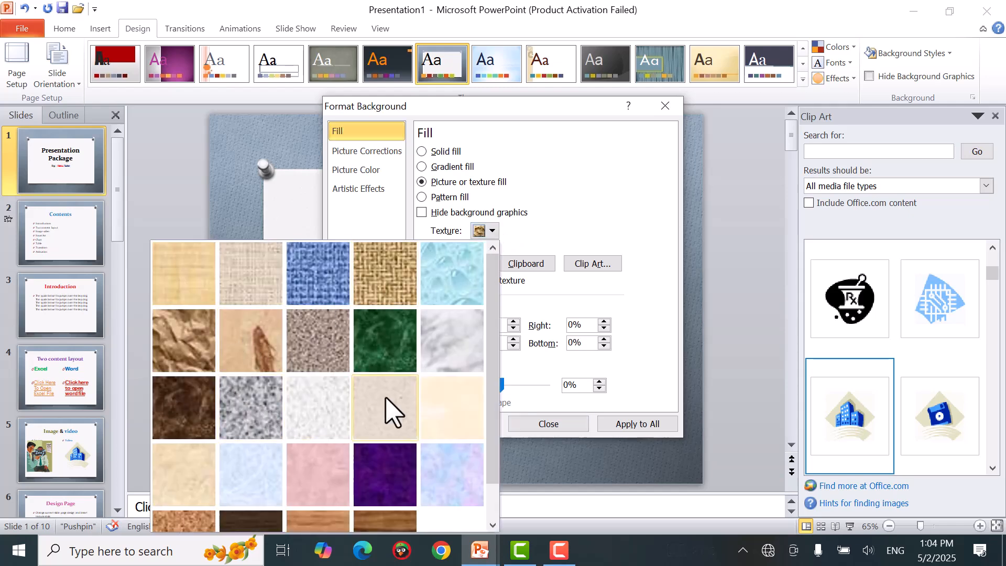
{"action": "left_click", "coordinate": [191, 522]}
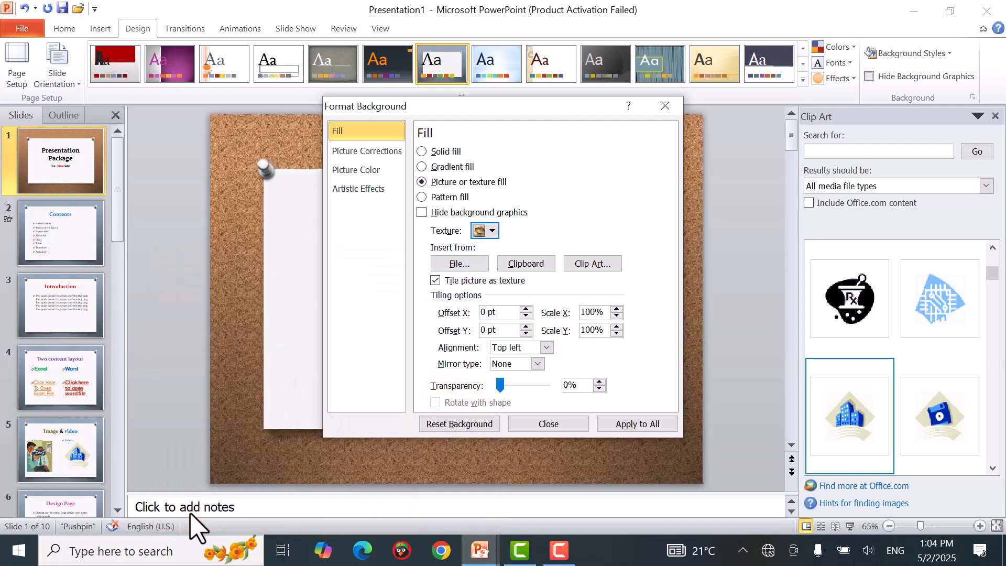
{"action": "left_click", "coordinate": [492, 231]}
{"action": "left_click", "coordinate": [311, 521]}
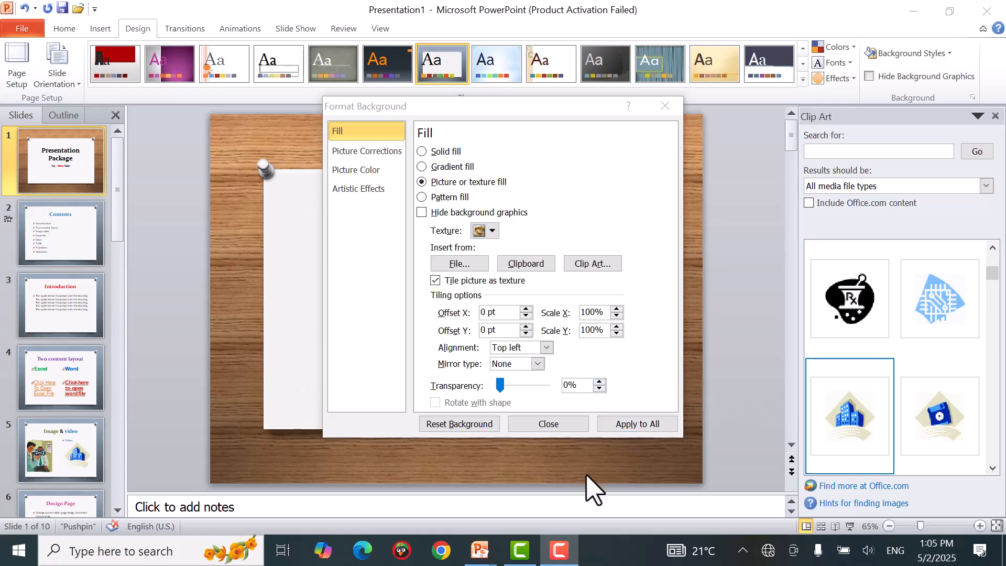
{"action": "left_click", "coordinate": [637, 424]}
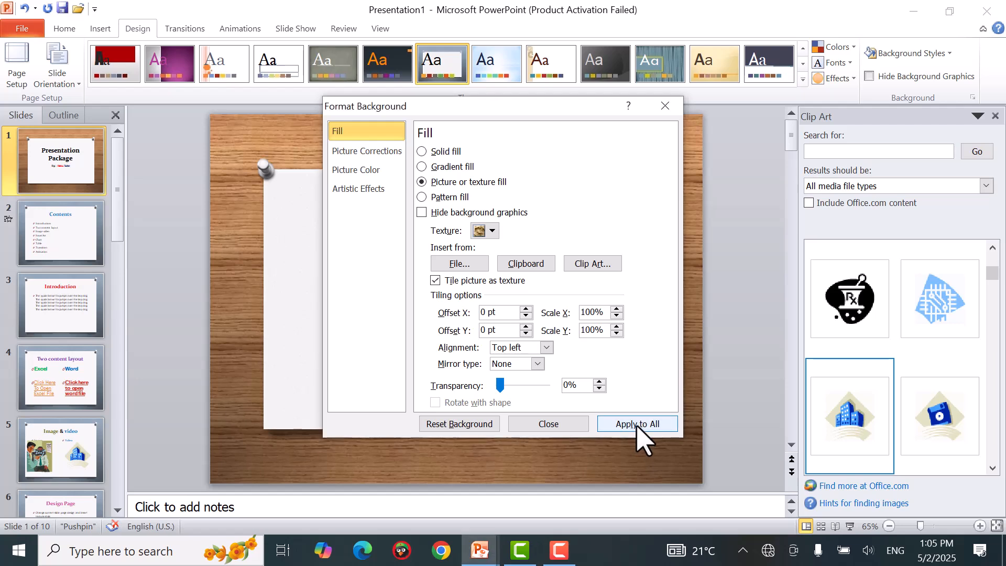
{"action": "left_click", "coordinate": [637, 424]}
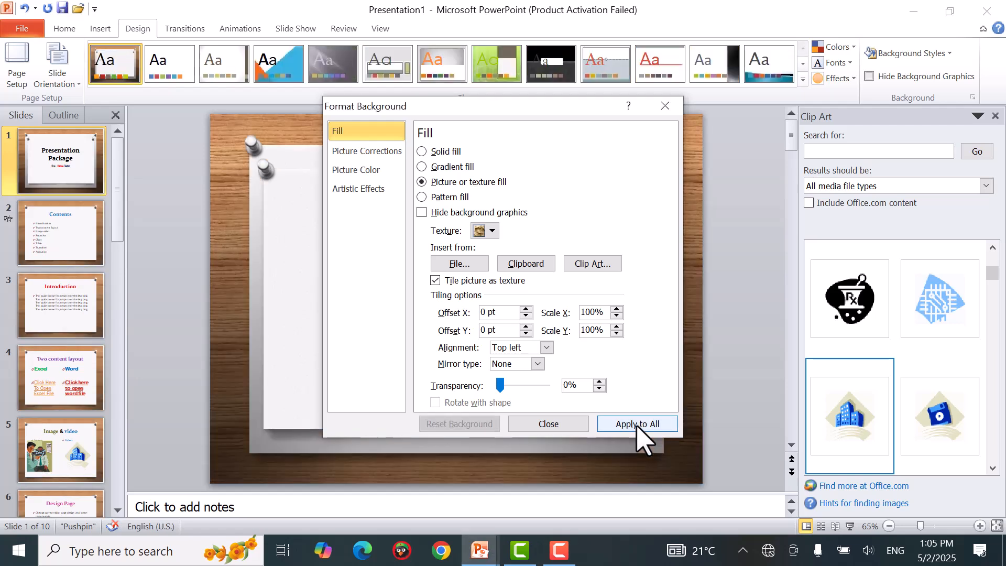
{"action": "left_click", "coordinate": [579, 425]}
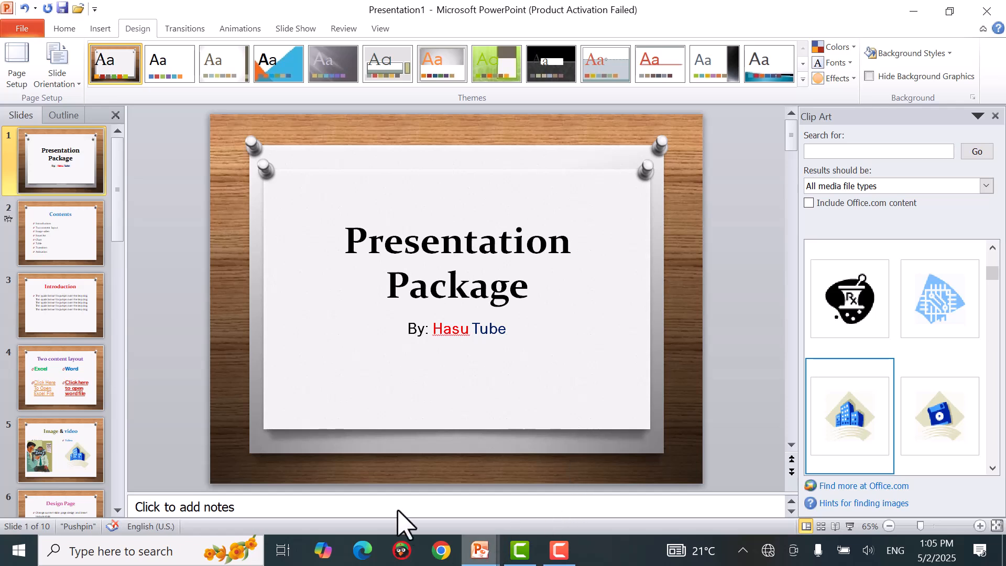
Step: Insert a Block Cycle SmartArt graphic into the content placeholder of slide 7, Smart Art
{"action": "scroll", "coordinate": [119, 501], "scroll_direction": "down", "scroll_amount": 5}
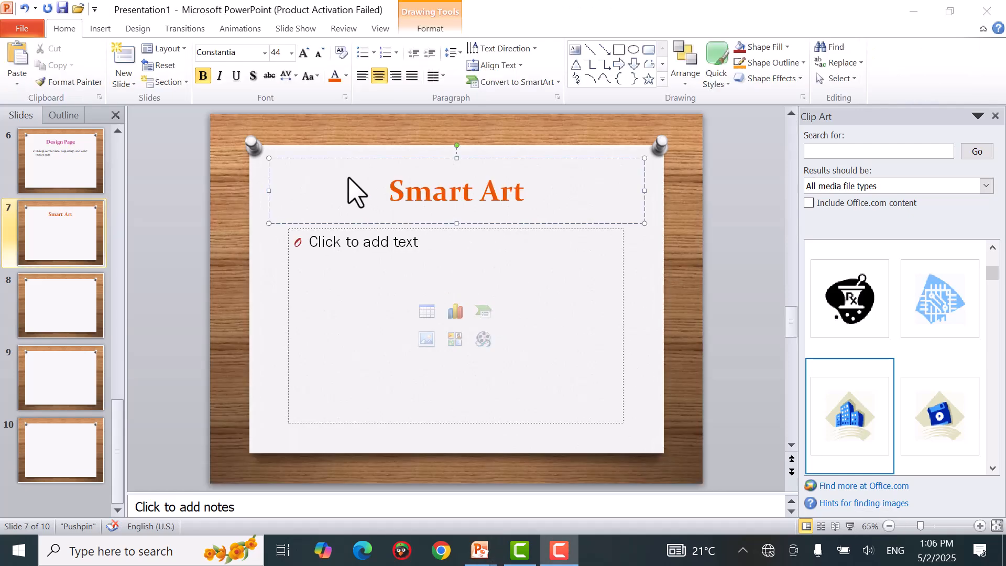
{"action": "left_click", "coordinate": [396, 238]}
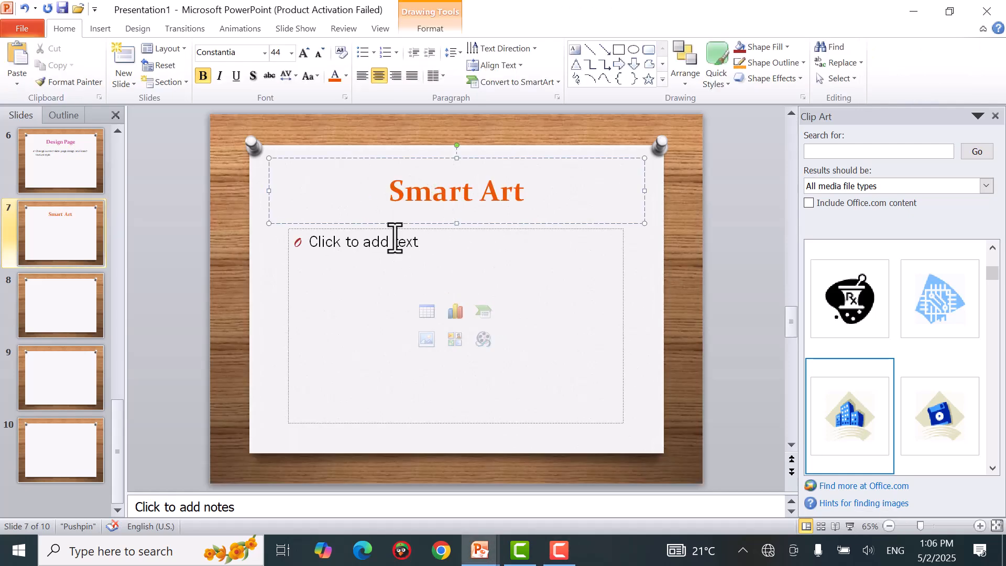
{"action": "left_click", "coordinate": [386, 269]}
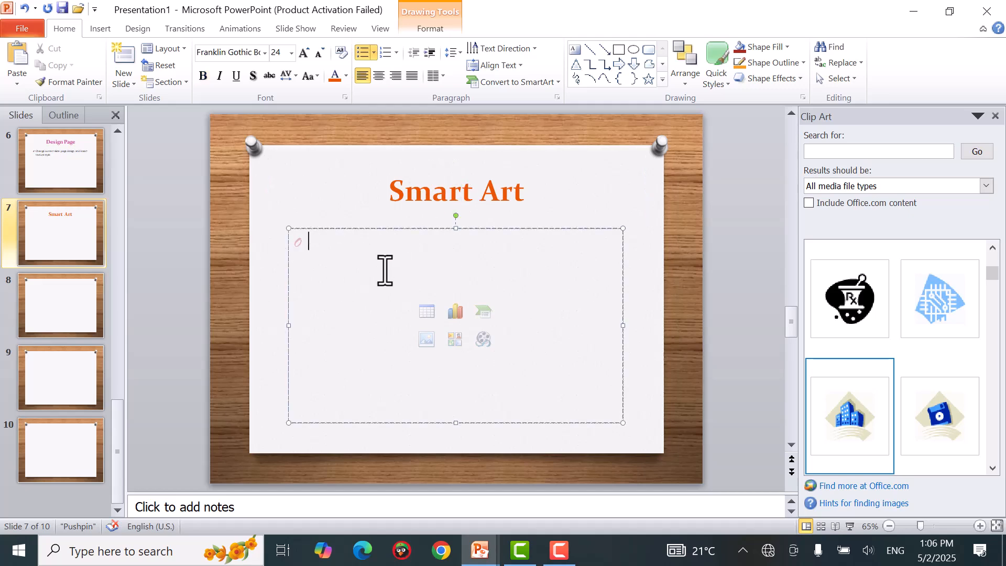
{"action": "left_click", "coordinate": [484, 312]}
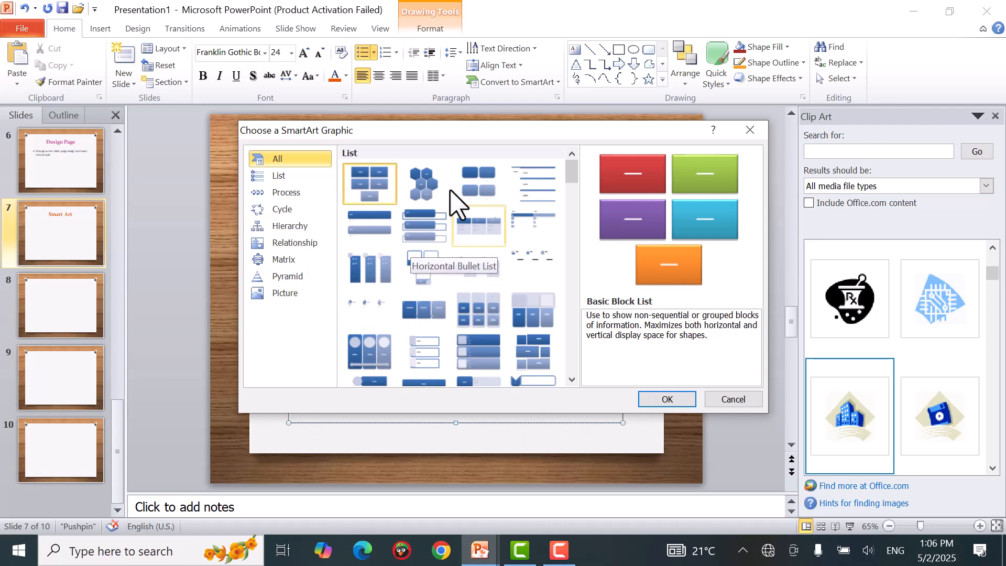
{"action": "left_click", "coordinate": [276, 179]}
{"action": "left_click", "coordinate": [280, 209]}
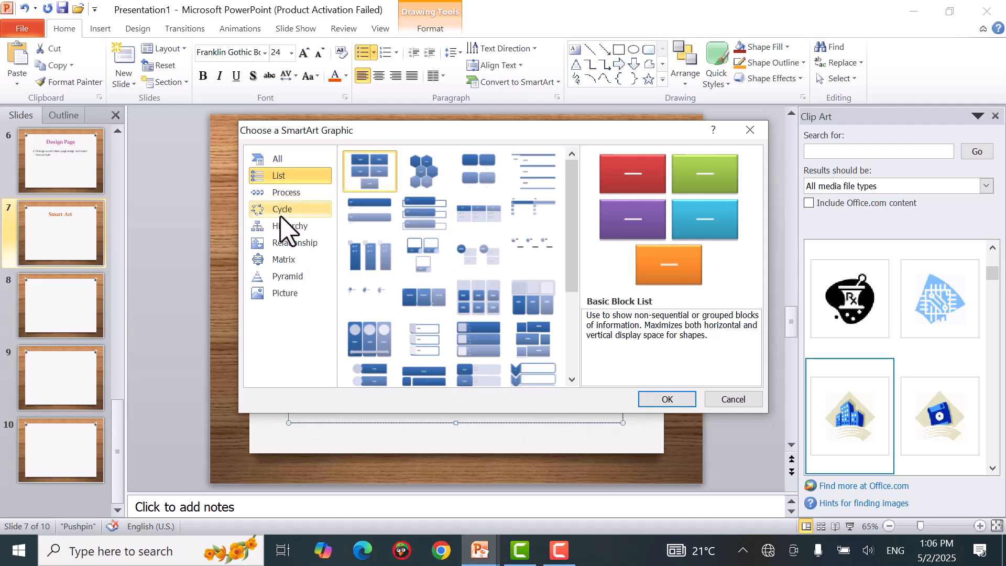
{"action": "left_click", "coordinate": [481, 179]}
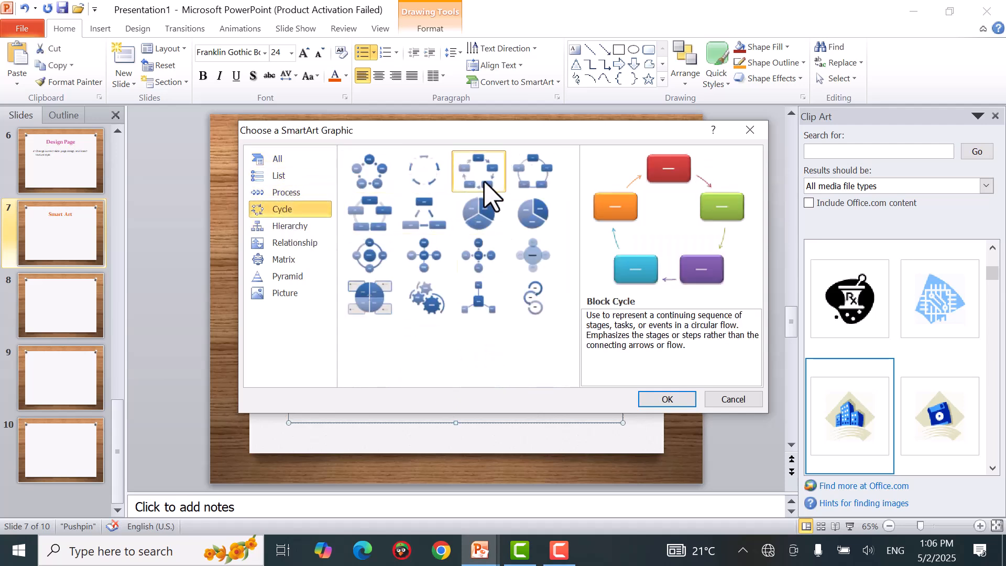
{"action": "left_click", "coordinate": [693, 399]}
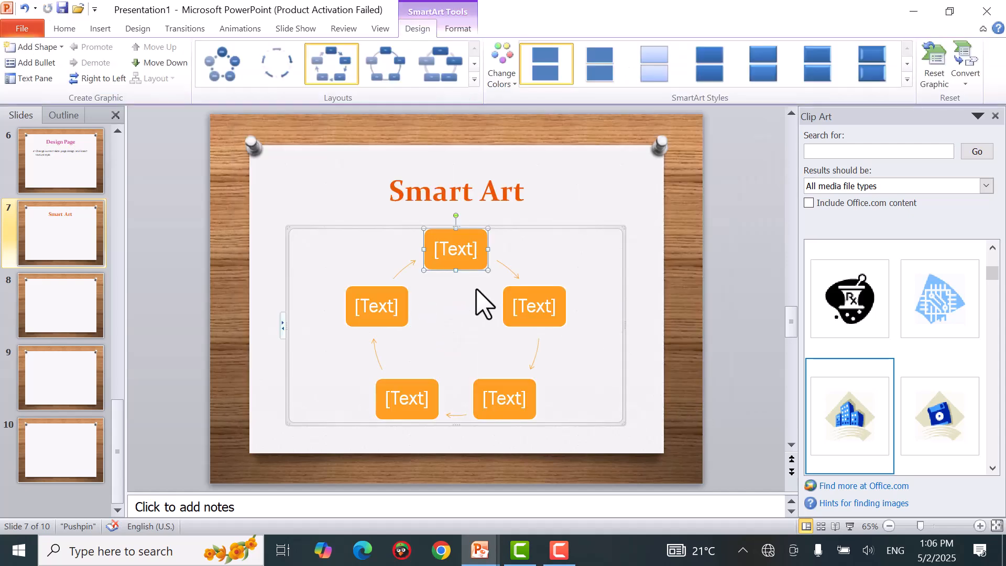
Step: Label the five cycle shapes clockwise from the top as CS, IT, WDDA, HNS and SE
{"action": "left_click", "coordinate": [468, 263]}
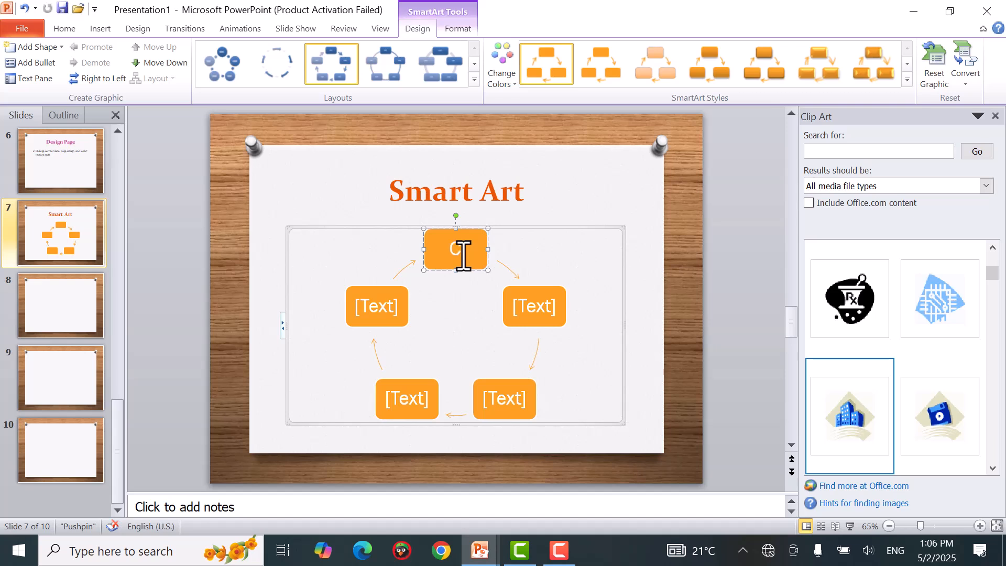
{"action": "left_click", "coordinate": [539, 300]}
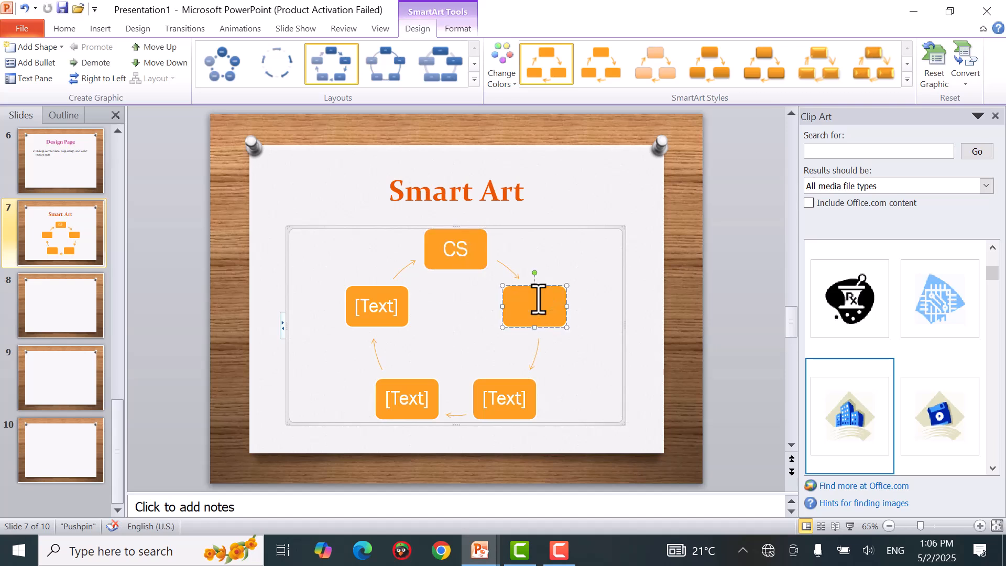
{"action": "type", "text": "IT"}
{"action": "left_click", "coordinate": [500, 408]}
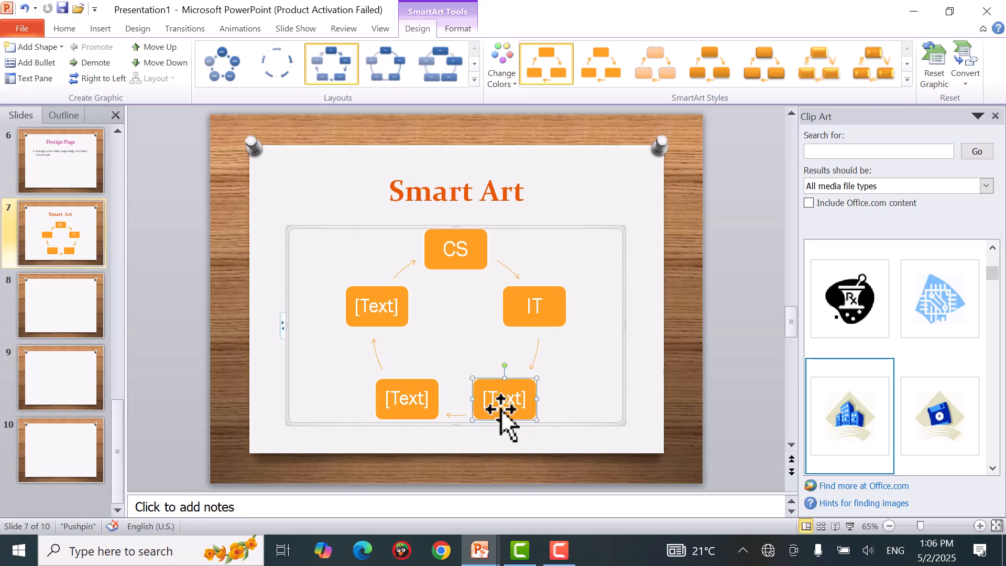
{"action": "left_click", "coordinate": [504, 408]}
{"action": "type", "text": "WDDA"}
{"action": "left_click", "coordinate": [424, 408]}
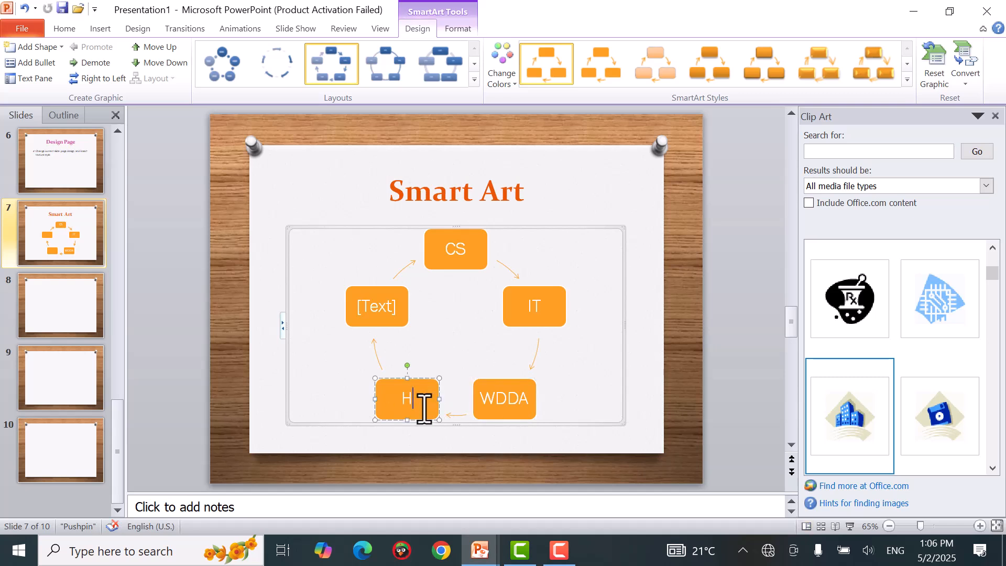
{"action": "left_click", "coordinate": [382, 310]}
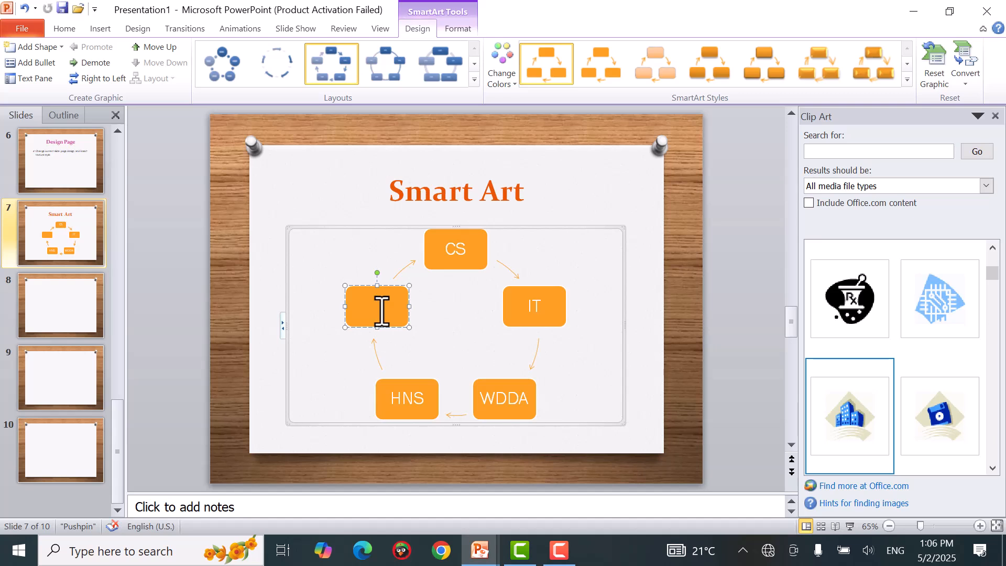
{"action": "left_click", "coordinate": [875, 499]}
{"action": "left_click", "coordinate": [366, 310]}
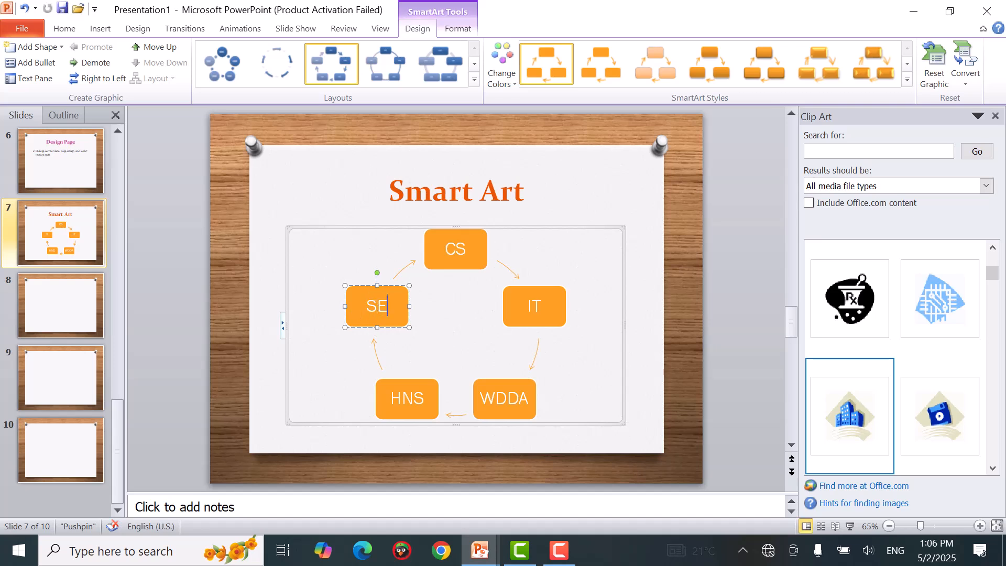
{"action": "left_click", "coordinate": [687, 321]}
Step: Title slide 8 "Chart" and color the title text dark red
{"action": "left_click", "coordinate": [62, 338]}
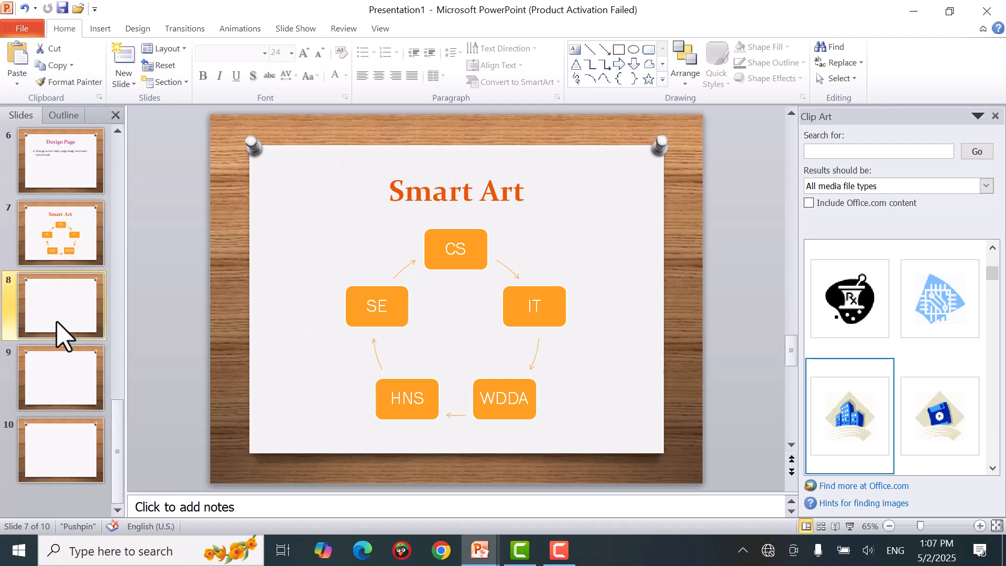
{"action": "left_click", "coordinate": [445, 209]}
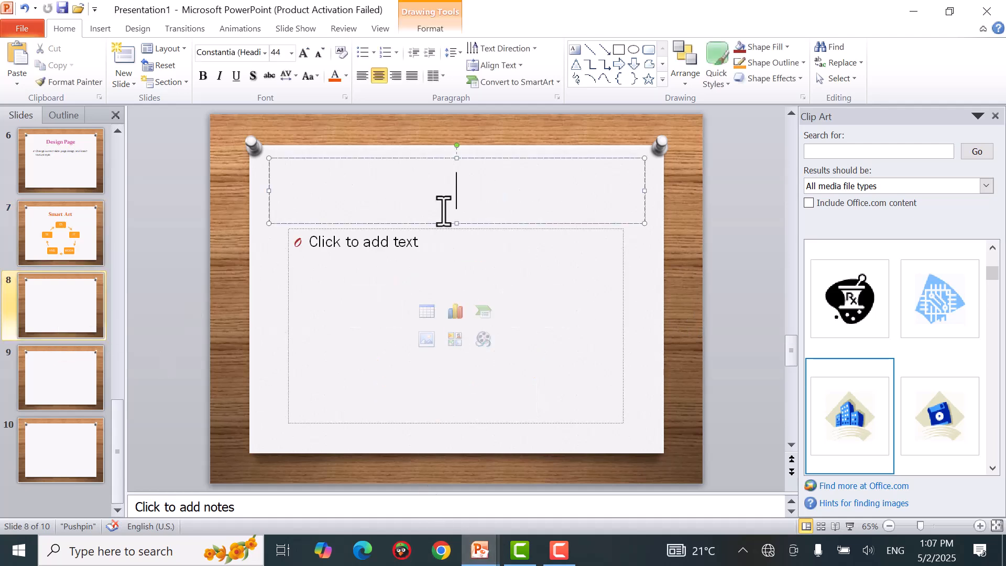
{"action": "type", "text": "Chart"}
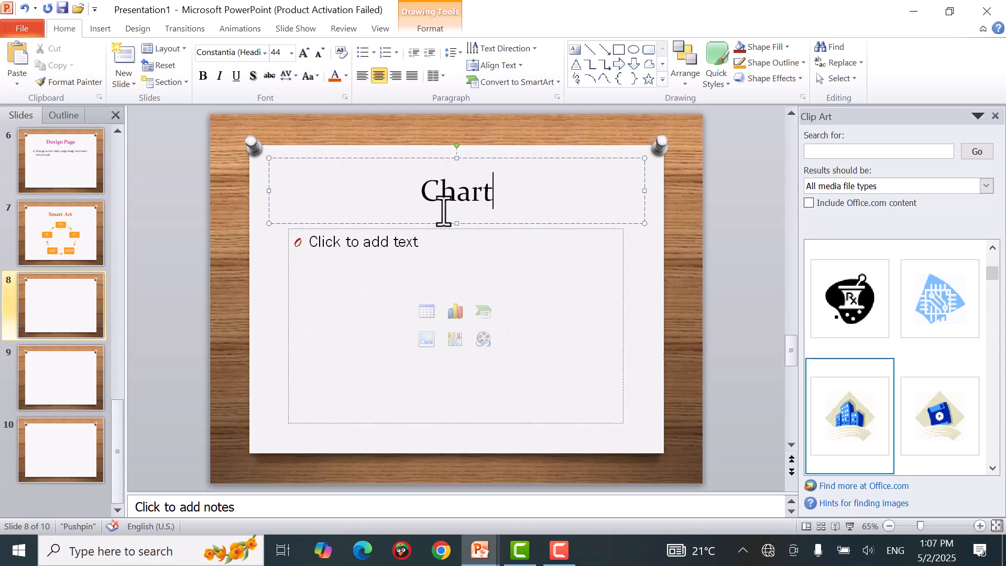
{"action": "left_click_drag", "start_coordinate": [498, 189], "coordinate": [411, 190]}
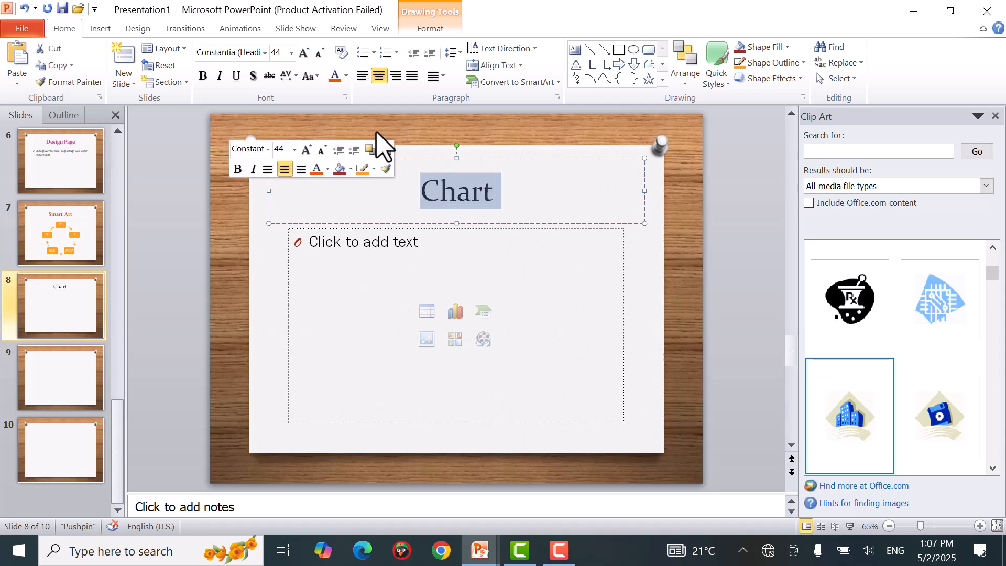
{"action": "left_click", "coordinate": [346, 75]}
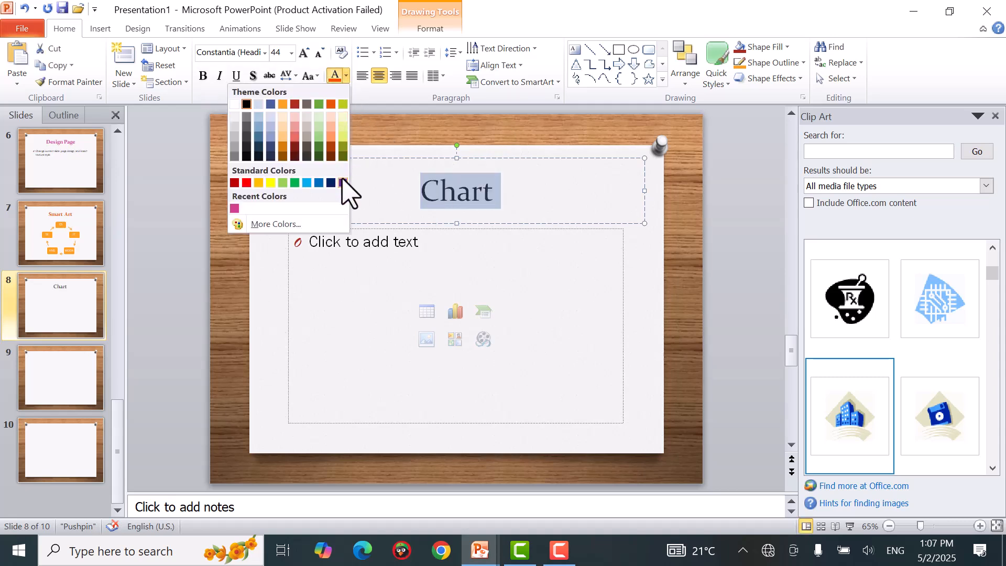
{"action": "left_click", "coordinate": [235, 182]}
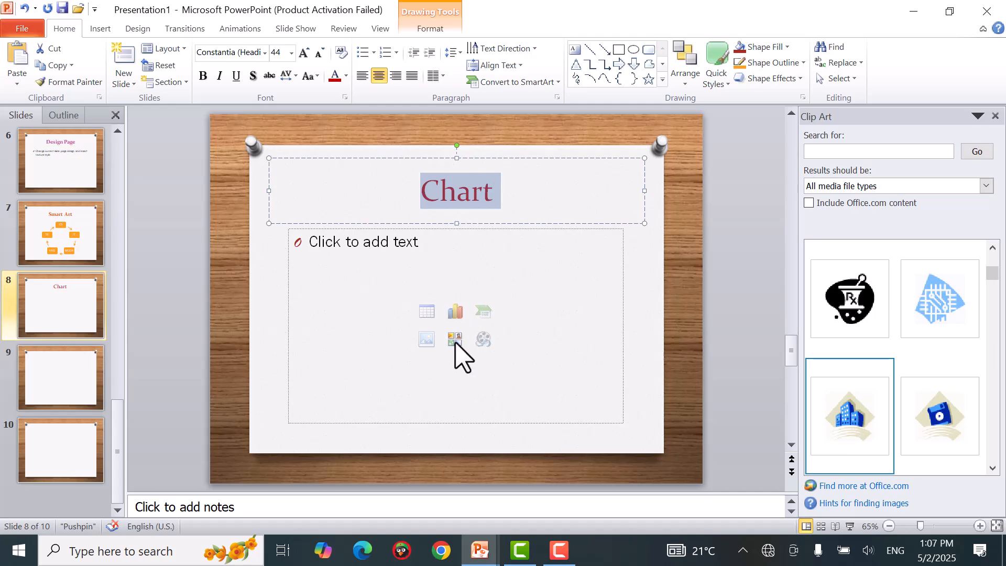
Step: Insert a clustered column chart into the content placeholder of slide 8
{"action": "left_click", "coordinate": [456, 313]}
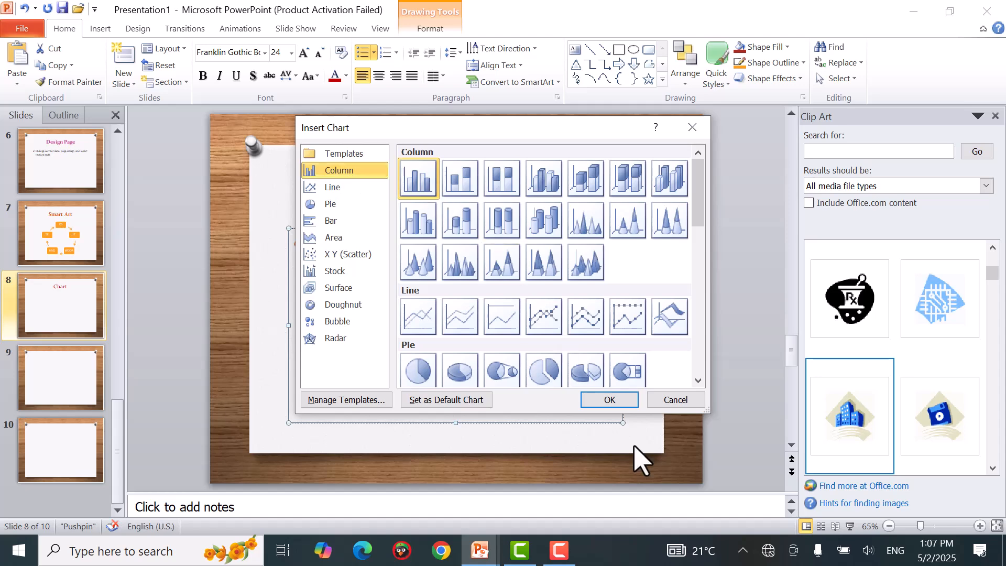
{"action": "left_click", "coordinate": [618, 402]}
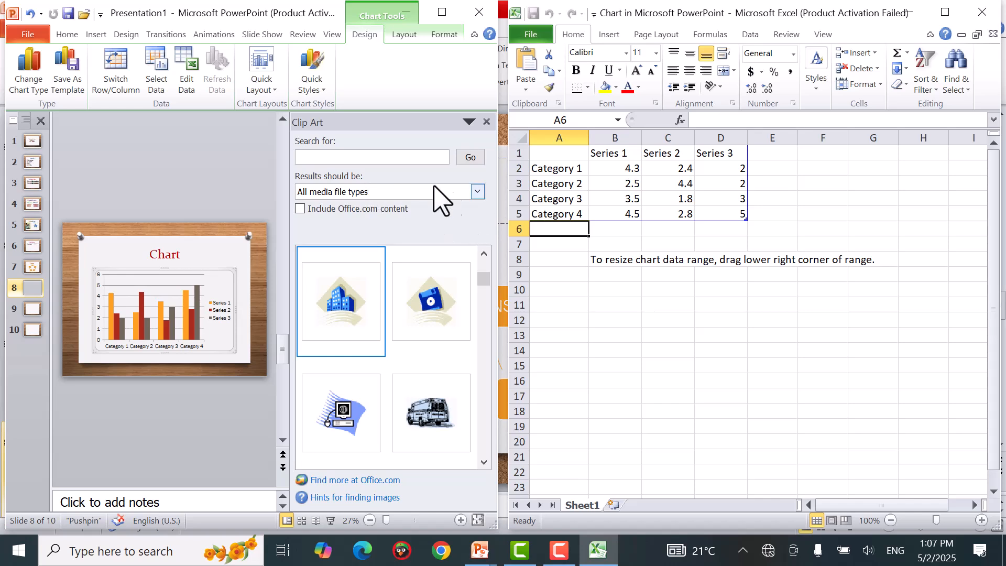
Step: Rename the three series headers in the chart's data sheet, cells B1 to D1, as CS, IT and SE
{"action": "left_click", "coordinate": [601, 155]}
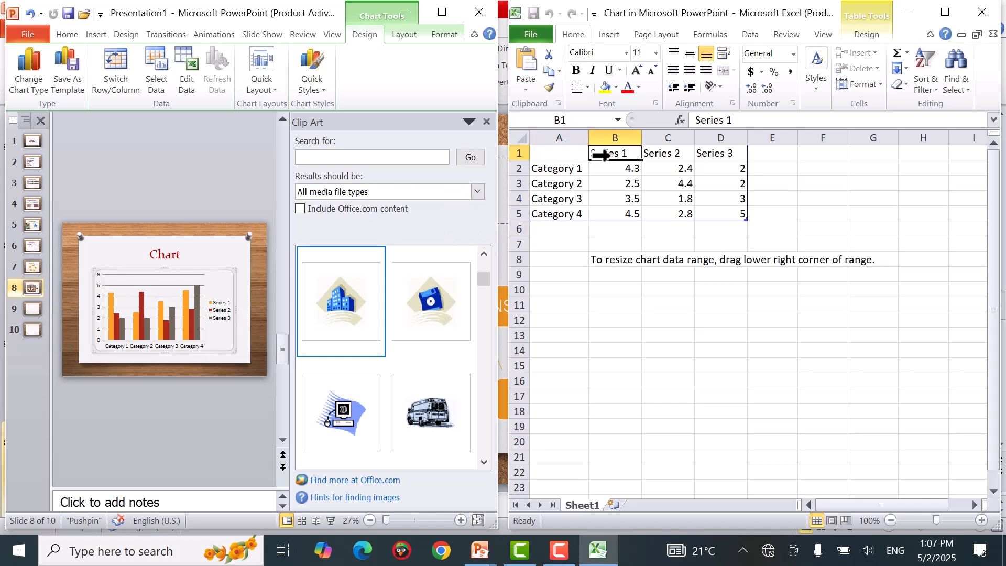
{"action": "type", "text": "CS"}
{"action": "left_click", "coordinate": [621, 182]}
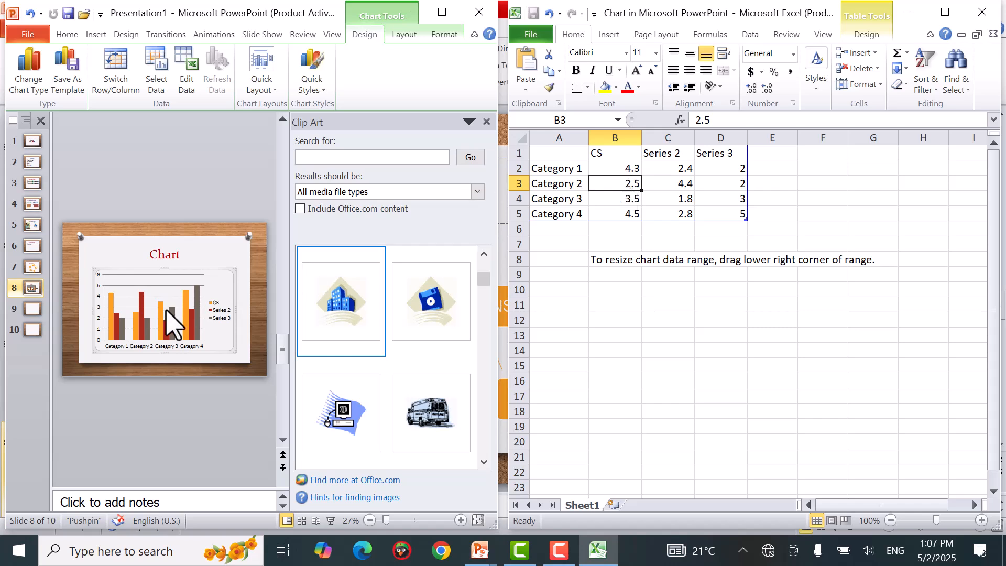
{"action": "left_click", "coordinate": [658, 153]}
{"action": "type", "text": "IT"}
{"action": "left_click", "coordinate": [719, 152]}
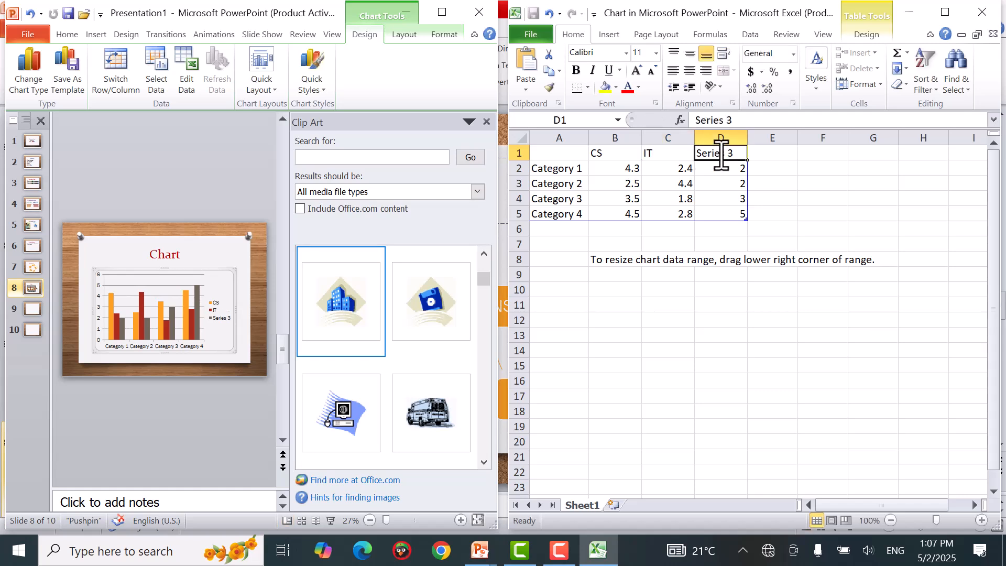
{"action": "type", "text": "C"}
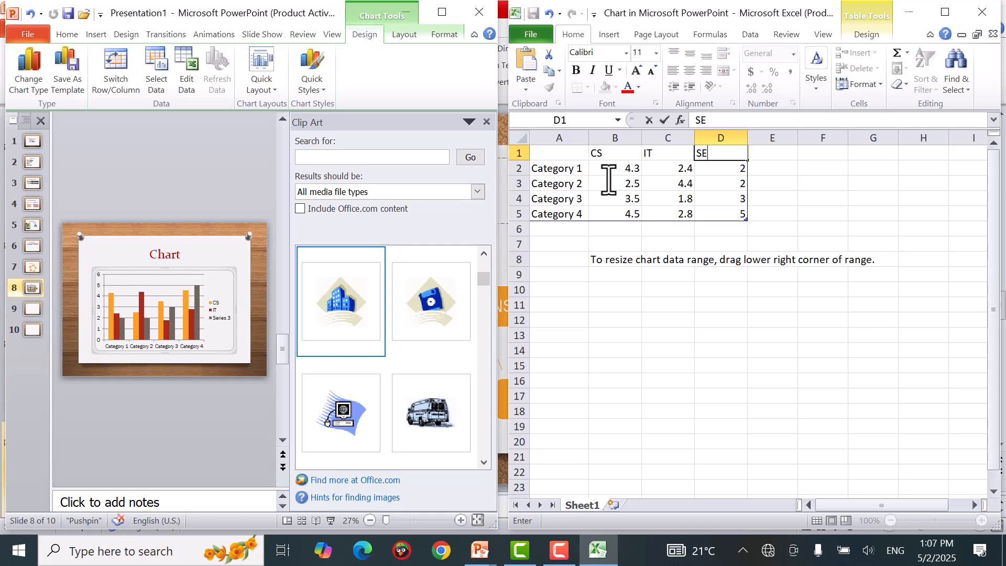
Step: Rename the four category labels in the chart's data sheet, cells A2 to A5, as 2001, 2002, 2016 and 2017
{"action": "left_click", "coordinate": [545, 169]}
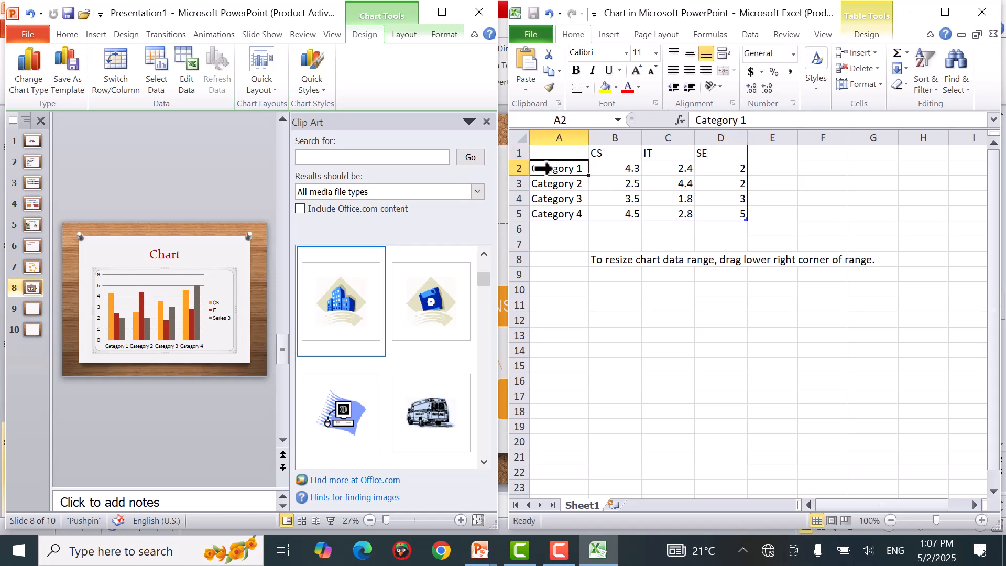
{"action": "type", "text": "2001"}
{"action": "left_click", "coordinate": [554, 183]}
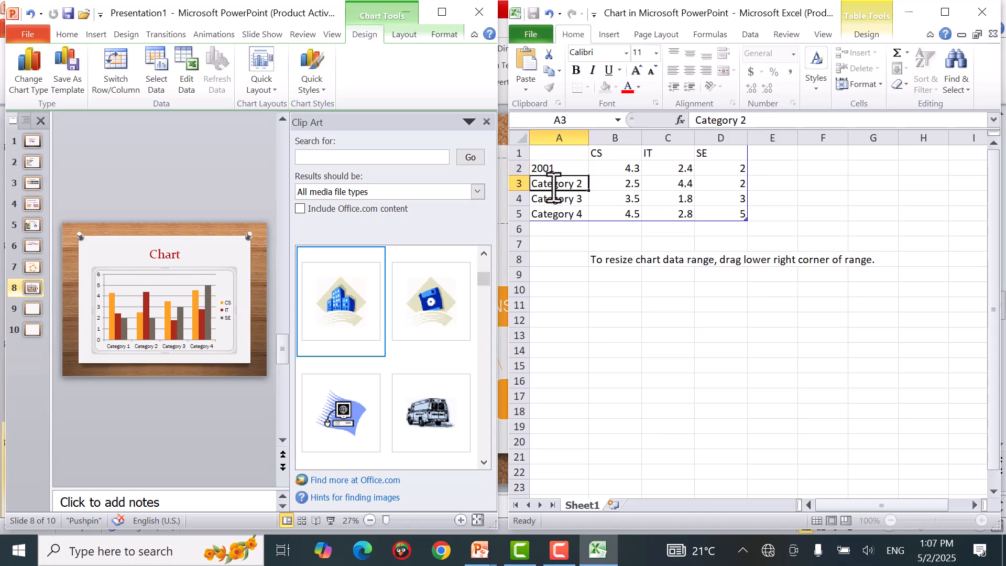
{"action": "type", "text": "2002"}
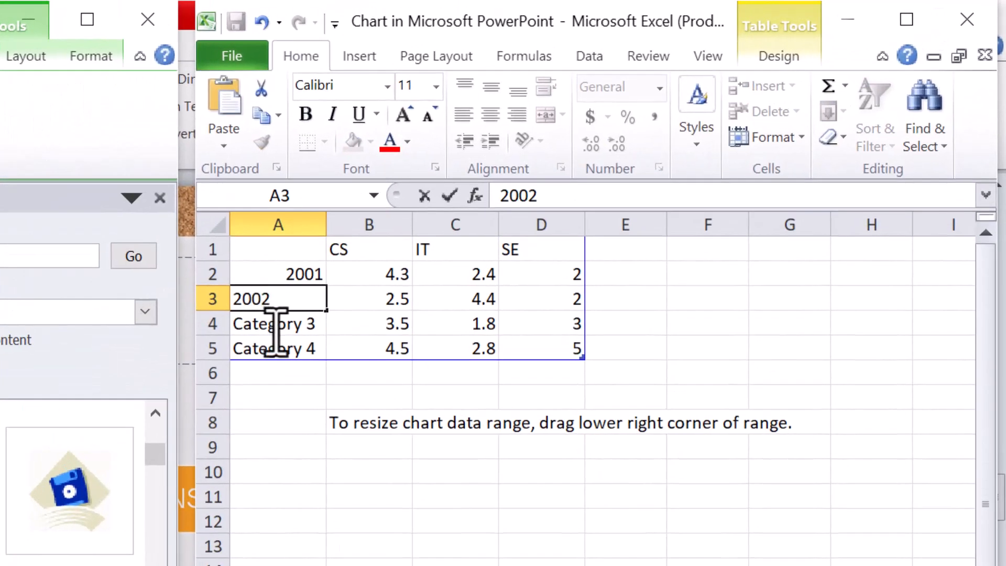
{"action": "left_click", "coordinate": [274, 328]}
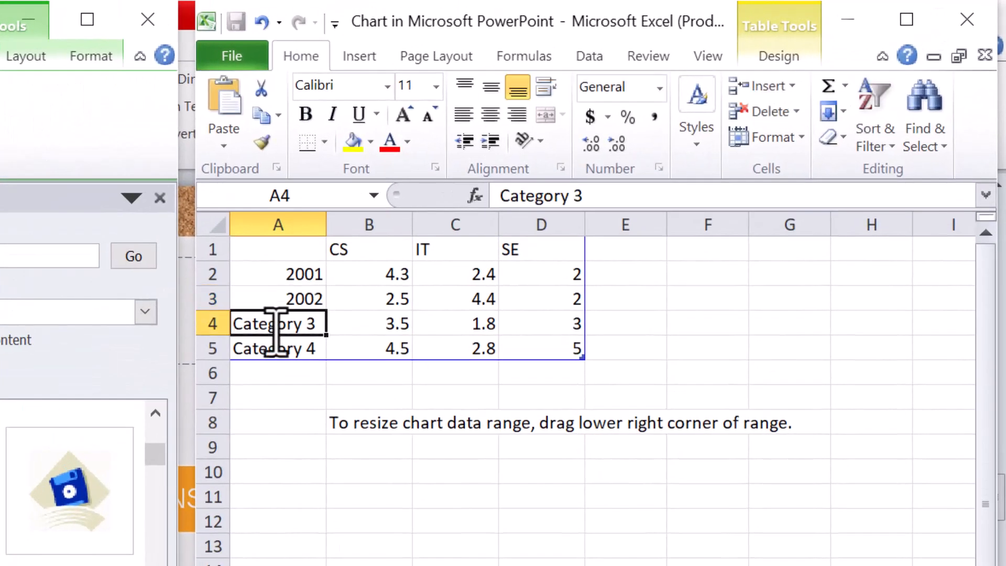
{"action": "type", "text": "2016"}
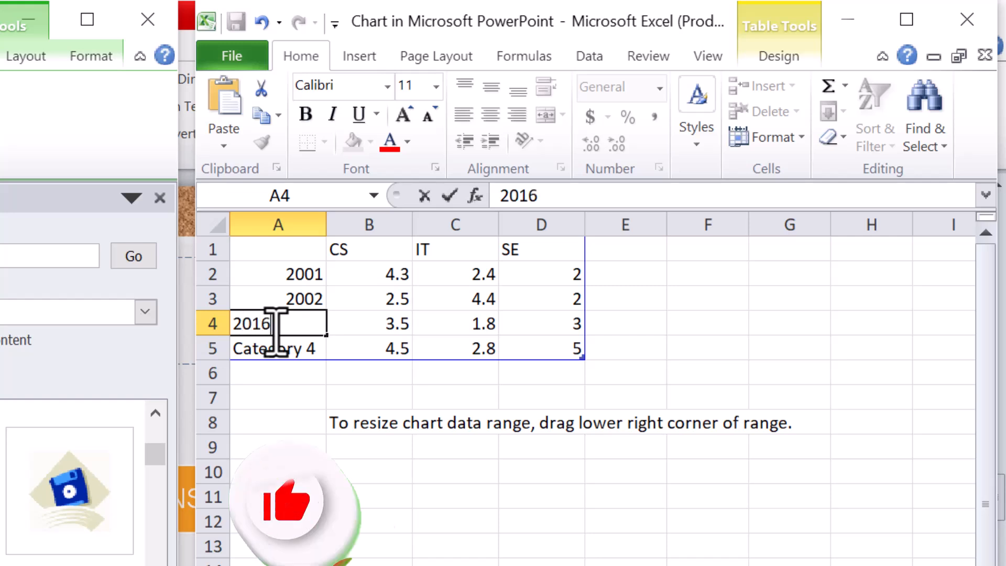
{"action": "key", "text": "Return"}
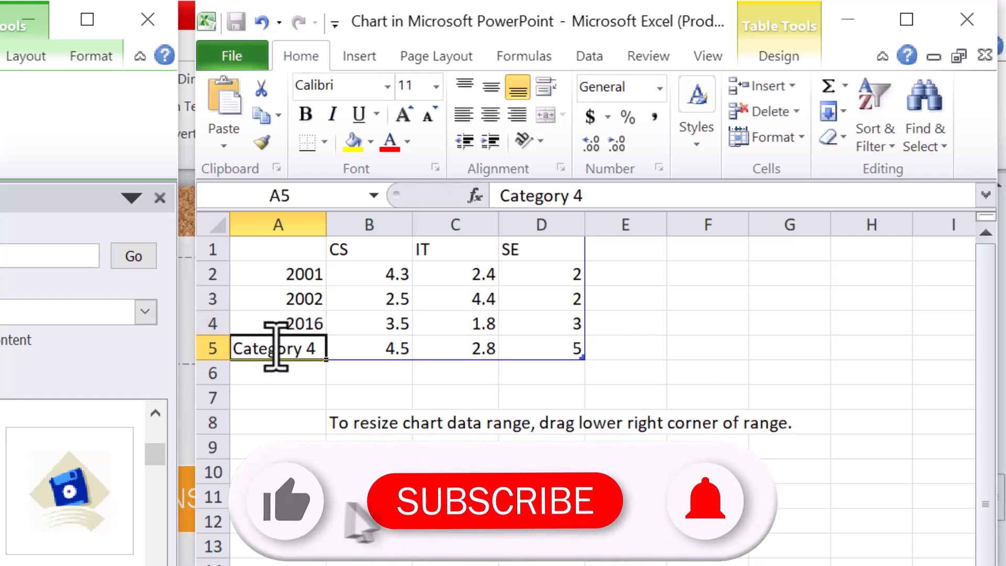
{"action": "type", "text": "017"}
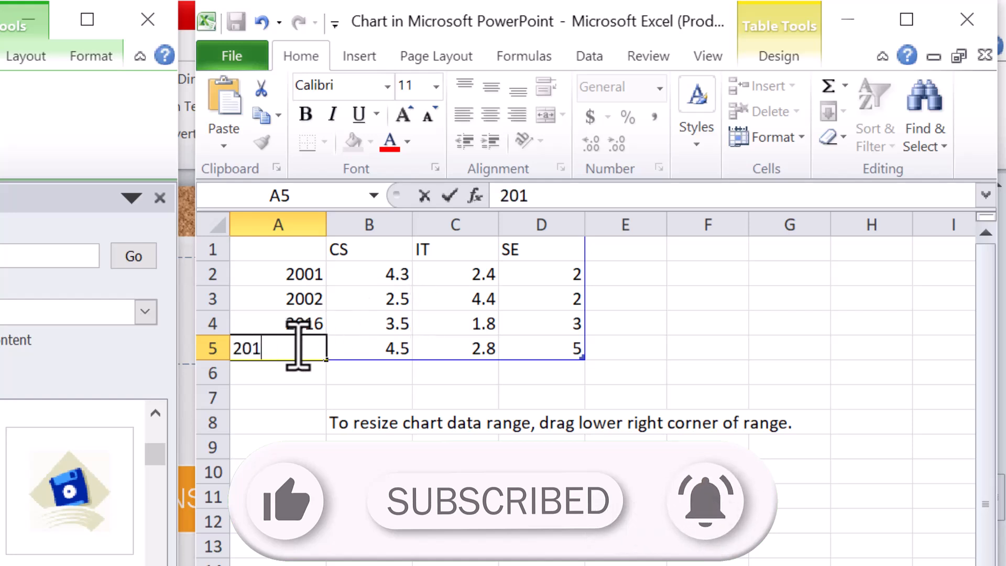
{"action": "type", "text": "7"}
Step: Enter CS values 400, 500, 600, 650, IT values 550, 700, 800, 900 and SE values 500, 600, 700, 800, and close the data sheet
{"action": "left_click", "coordinate": [390, 273]}
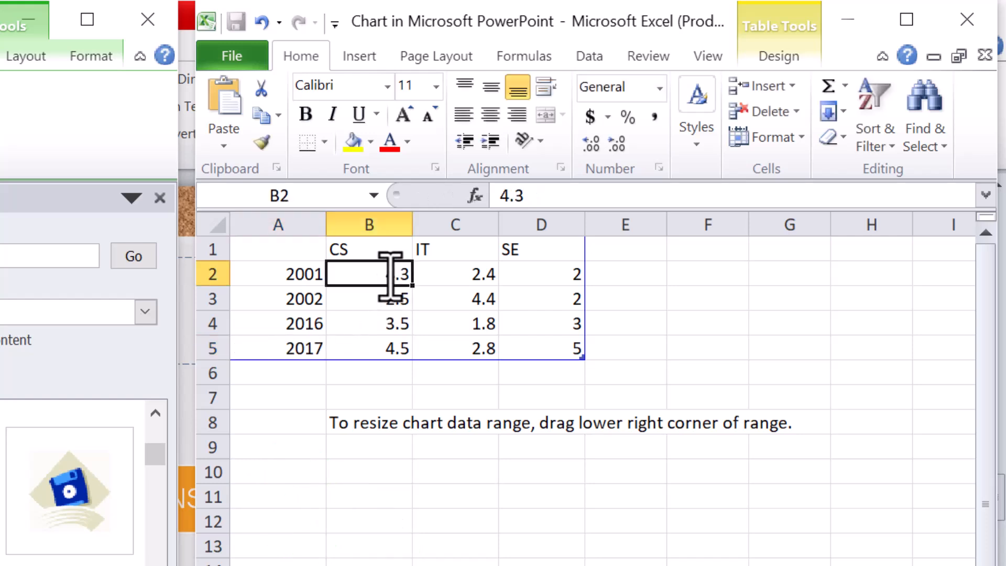
{"action": "type", "text": "400"}
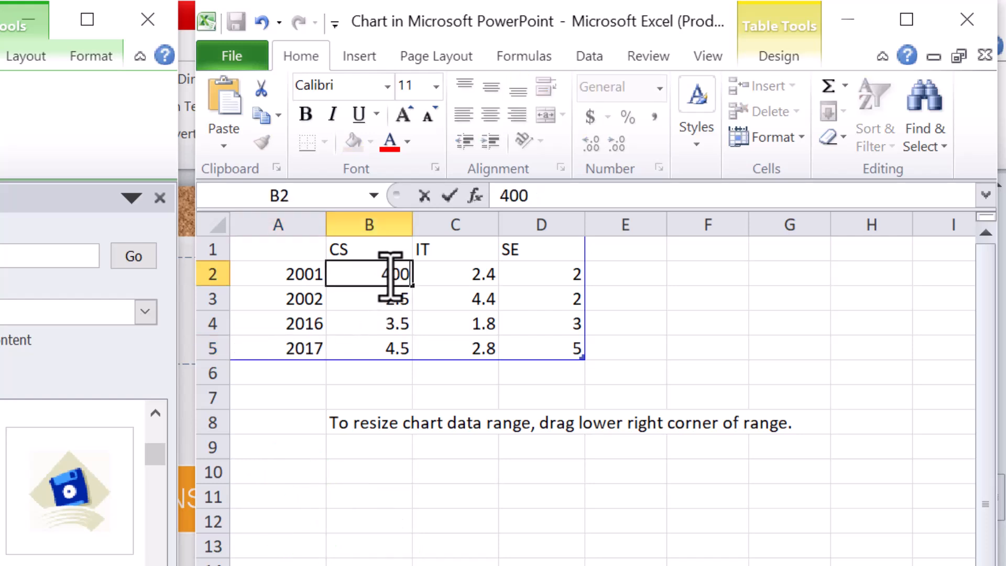
{"action": "left_click", "coordinate": [410, 304]}
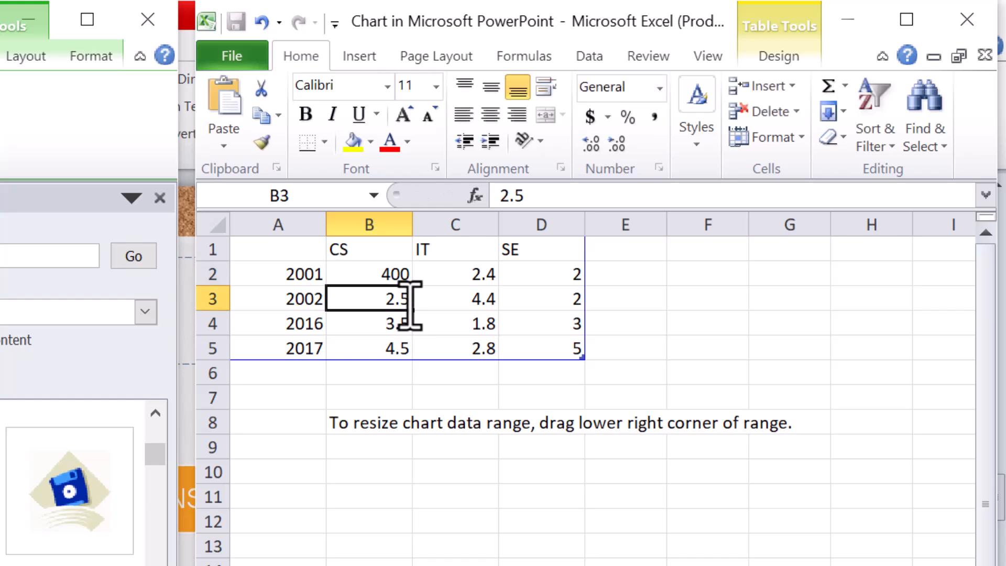
{"action": "type", "text": "500"}
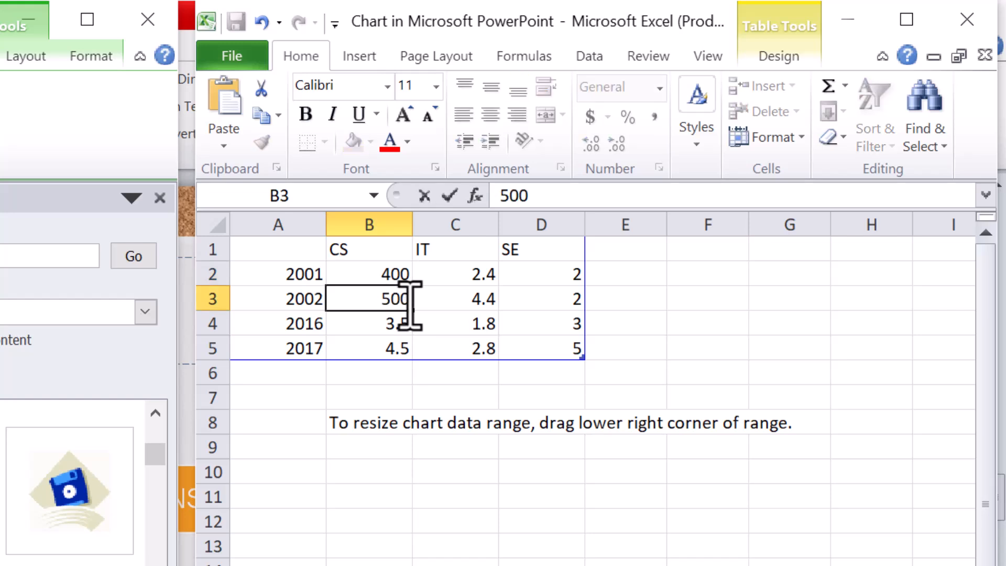
{"action": "left_click", "coordinate": [391, 331]}
{"action": "type", "text": "600"}
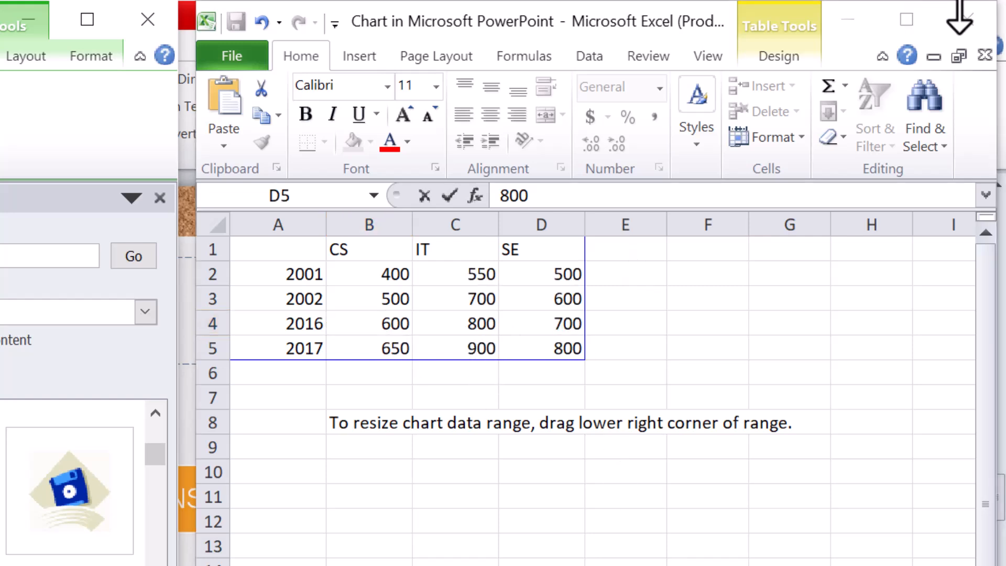
{"action": "left_click", "coordinate": [980, 13]}
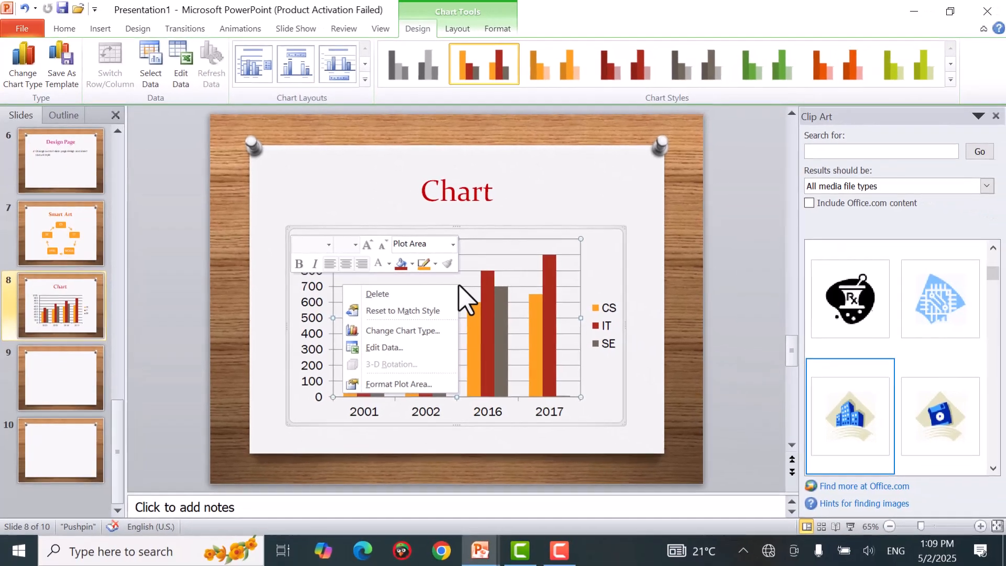
Step: Reopen the chart's data sheet for editing and replace the 2016 value of the IT series in cell C4
{"action": "left_click", "coordinate": [443, 401]}
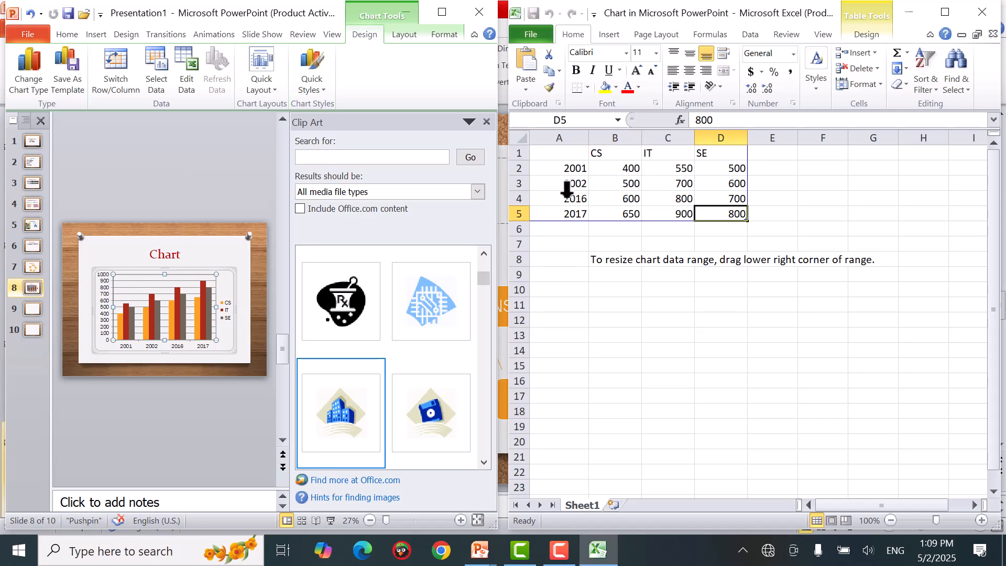
{"action": "left_click", "coordinate": [671, 197]}
{"action": "type", "text": "1"}
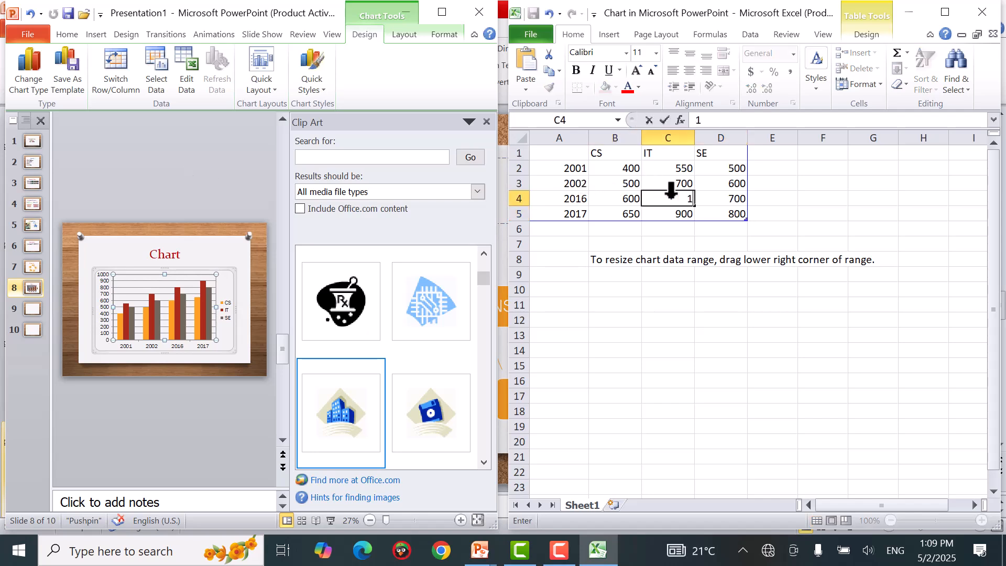